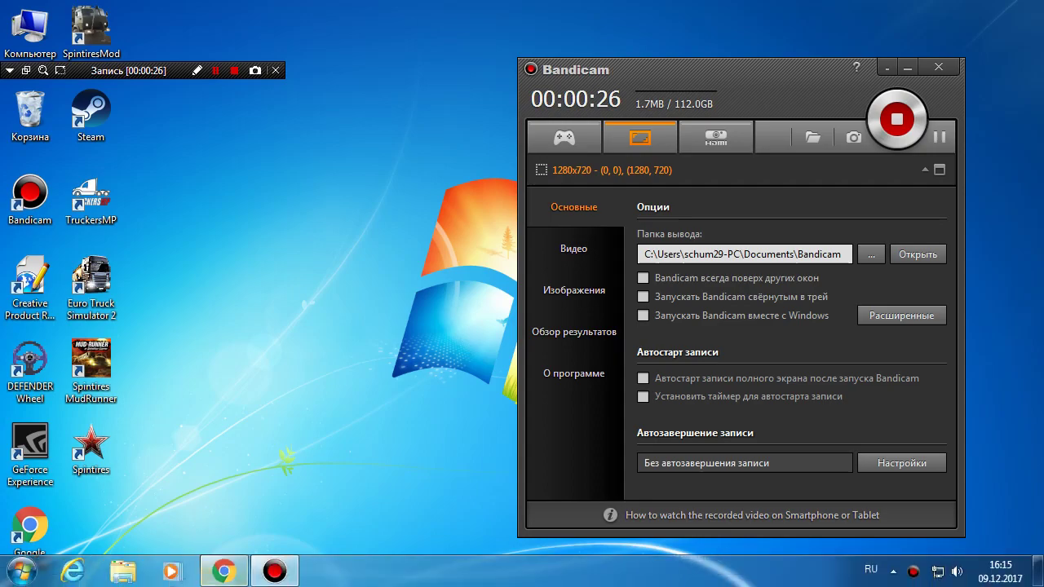
# Switch to the browser and review the SpinTiresMod.exe 1.6.1 alpha page for Spintires: MudRunner on stmods.ru
pyautogui.click(224, 574)
pyautogui.click(224, 575)
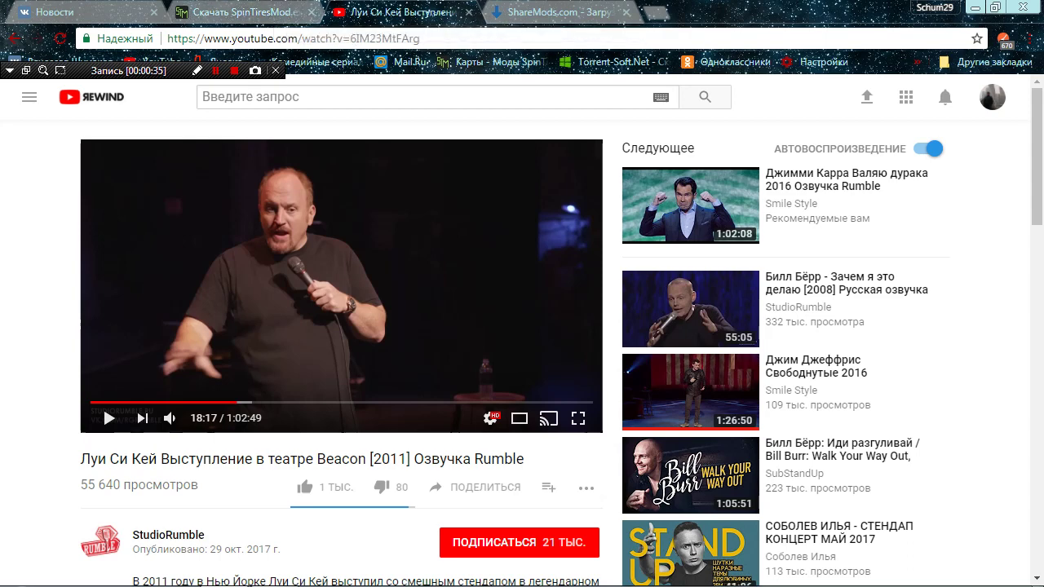
pyautogui.click(236, 11)
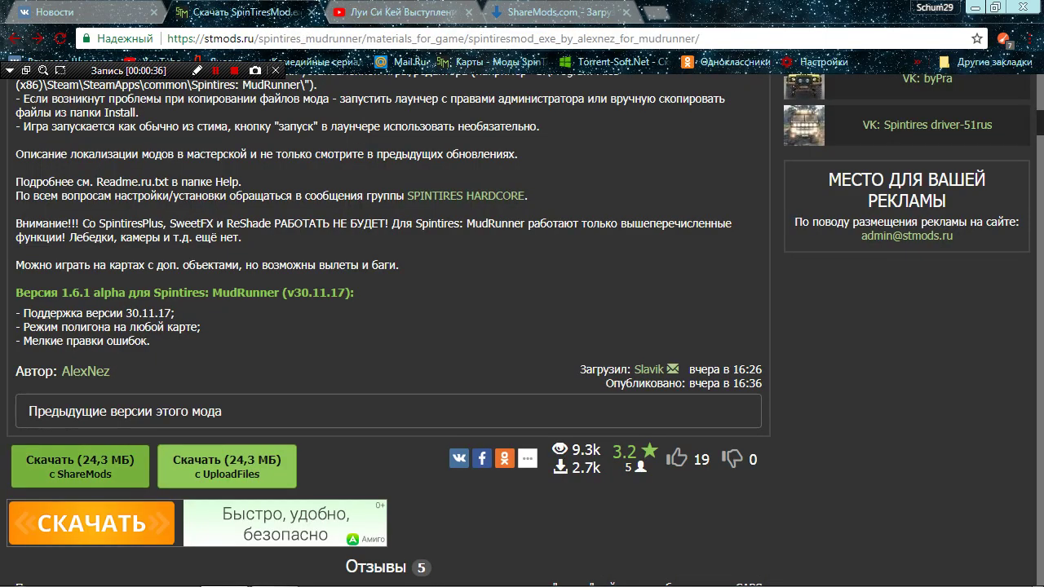
pyautogui.scroll(9, 522, 330)
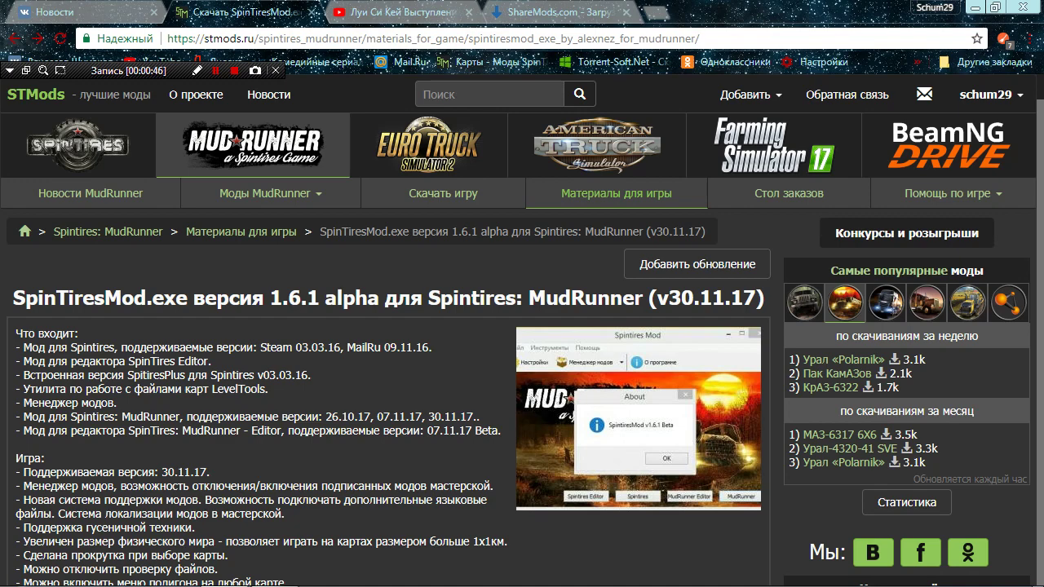
pyautogui.scroll(-5, 522, 326)
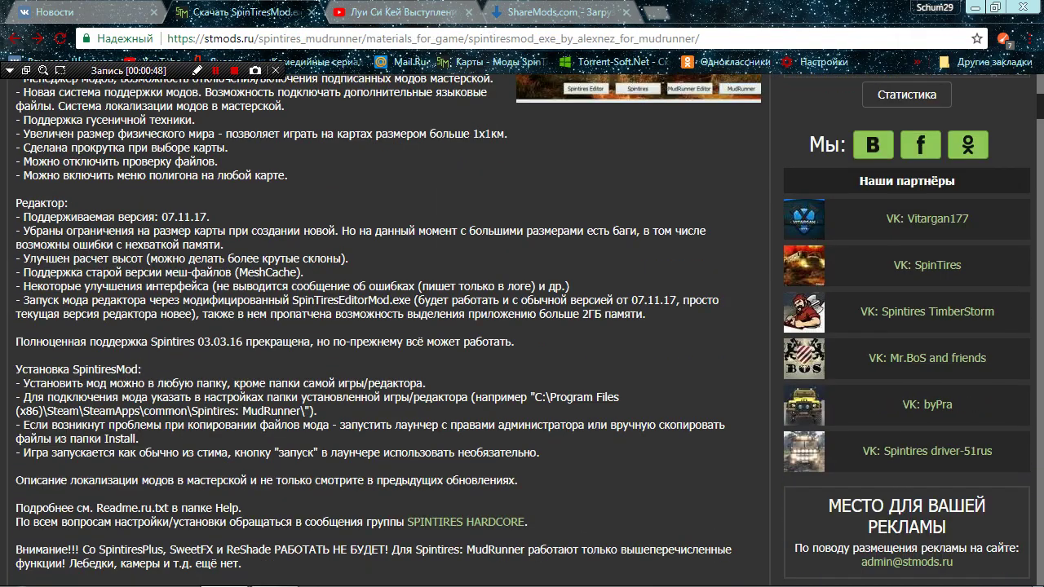
# Open the Downloads folder in File Explorer and locate the spintiresmod_exe_v1_6_0_alpha archive
pyautogui.moveTo(173, 584)
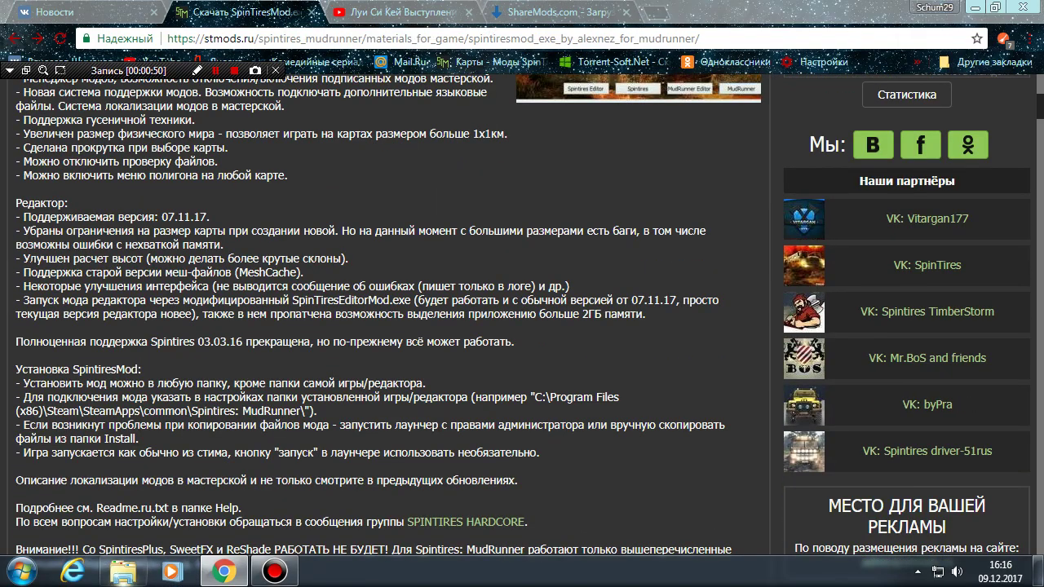
pyautogui.click(122, 571)
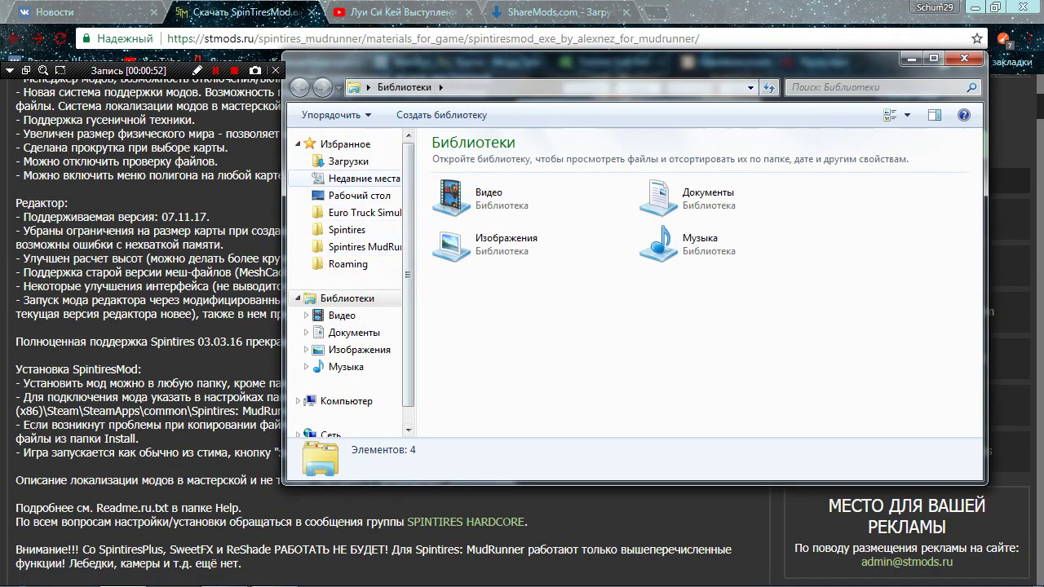
pyautogui.click(349, 161)
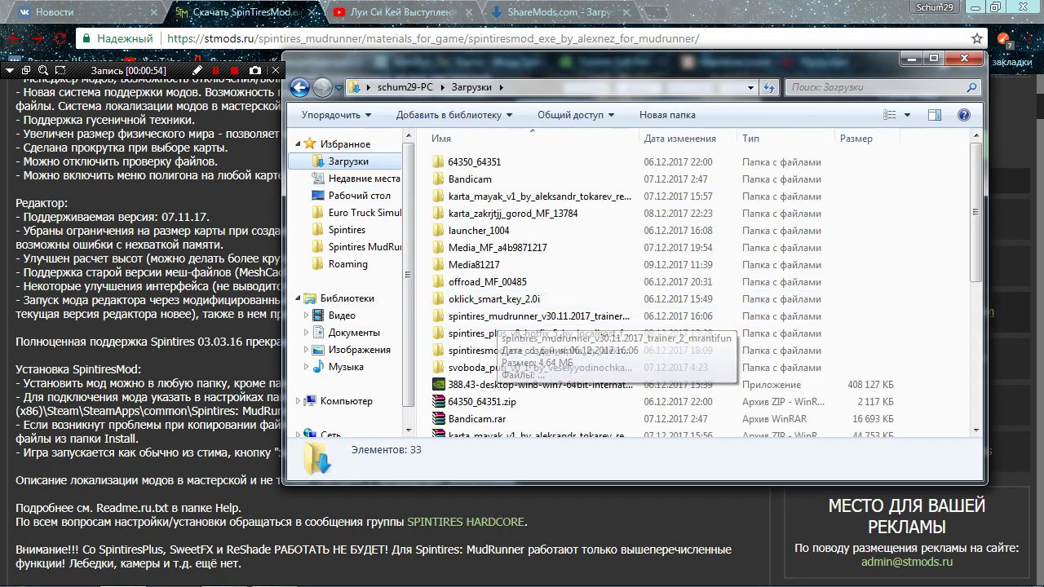
pyautogui.scroll(-2, 808, 243)
pyautogui.scroll(-3, 808, 255)
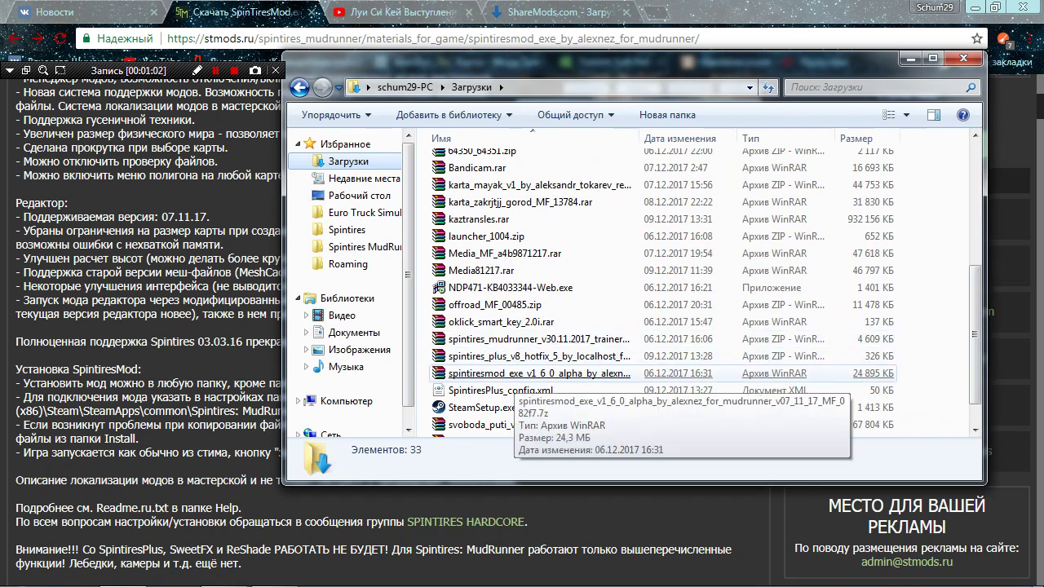
pyautogui.click(514, 373)
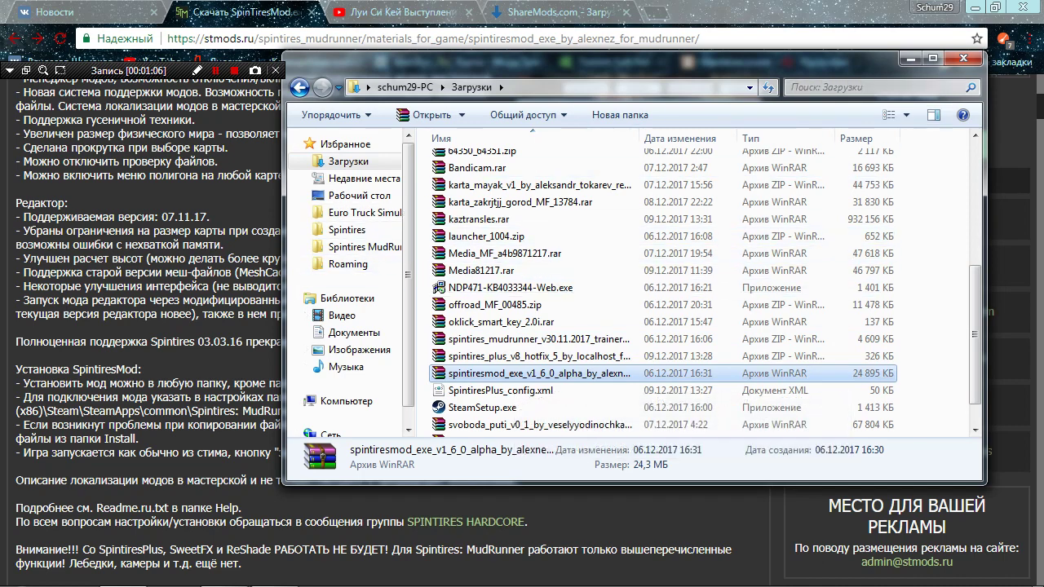
# Show SpintiresModInstall.exe in the extracted spintiresmod_exe_v1_6_0_alpha folder, and return to the desktop
pyautogui.scroll(5, 498, 247)
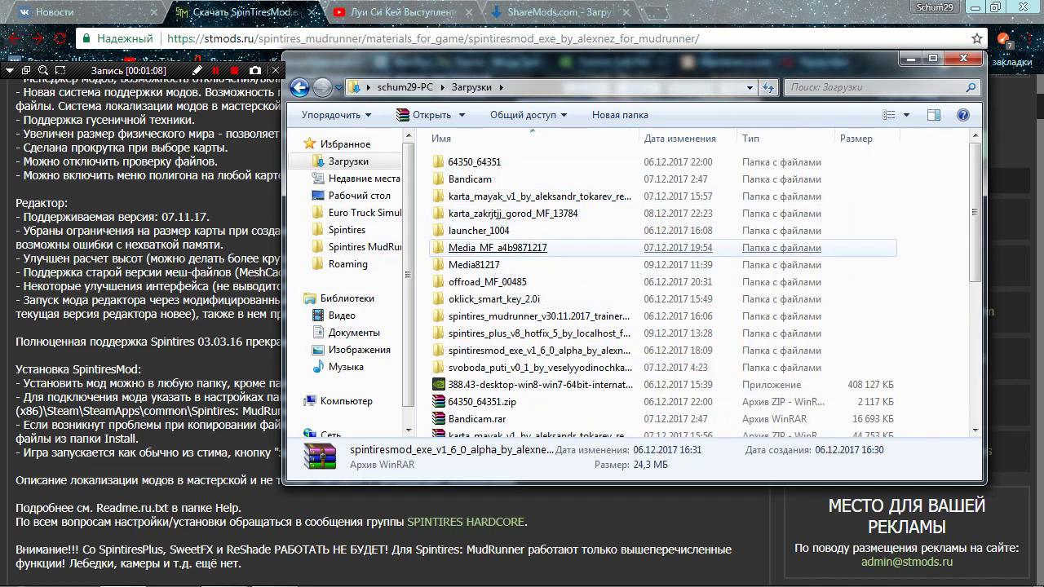
pyautogui.doubleClick(522, 350)
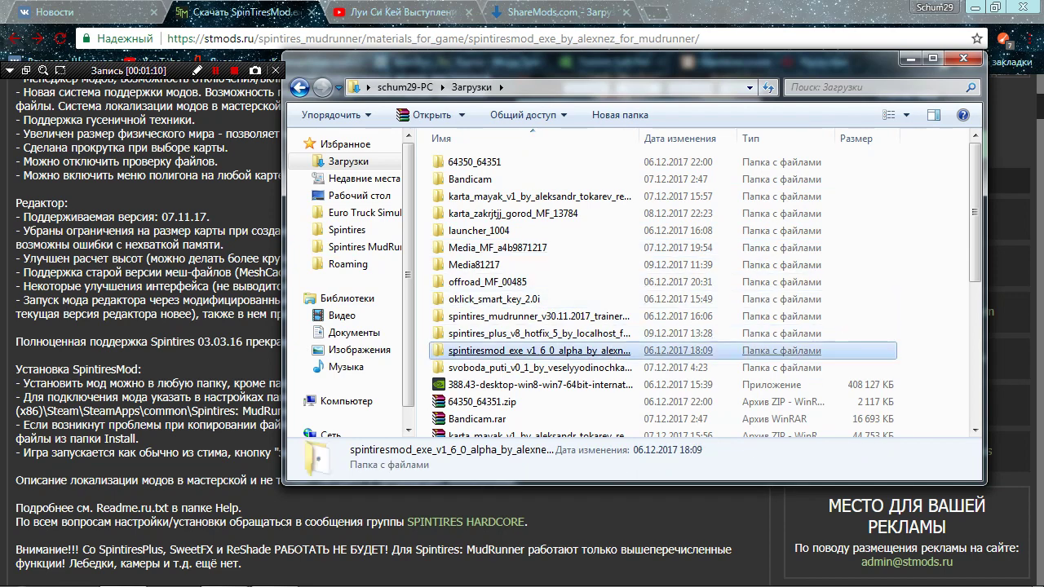
pyautogui.click(498, 163)
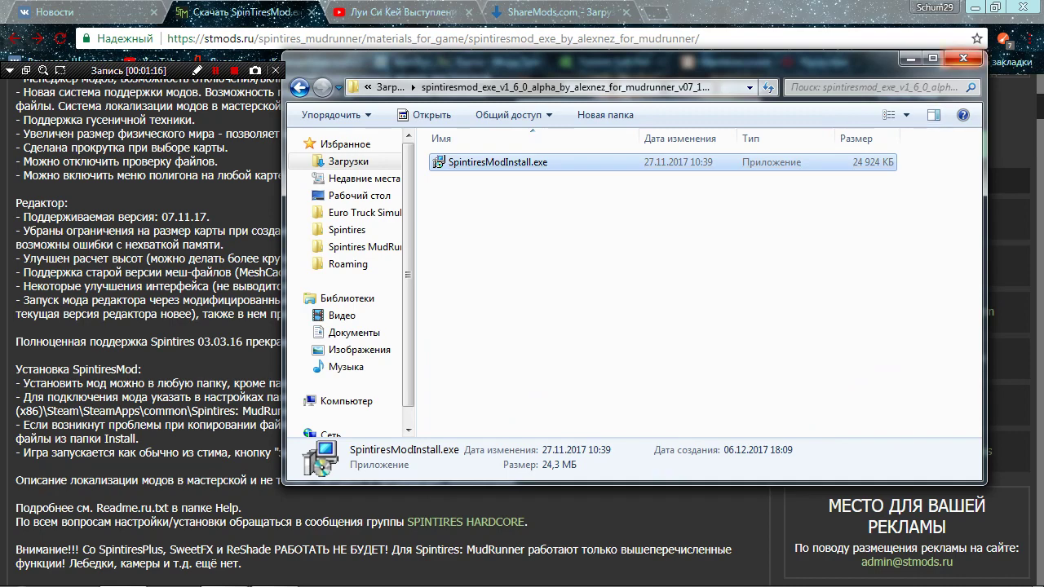
pyautogui.click(964, 58)
pyautogui.click(972, 7)
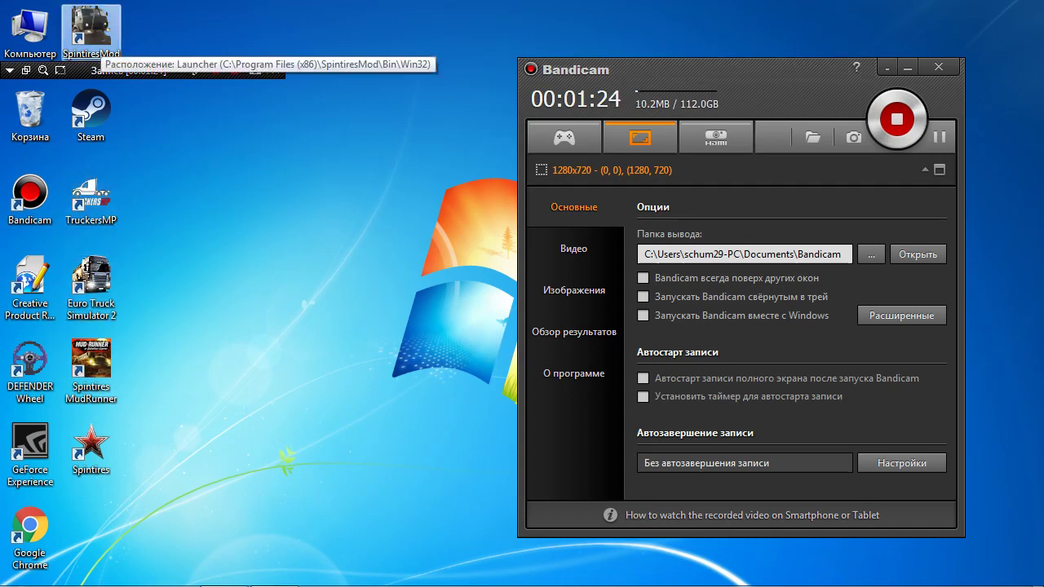
# Launch SpintiresMod and remove the mod from the Spintires MudRunner folder in the launcher's settings
pyautogui.doubleClick(91, 31)
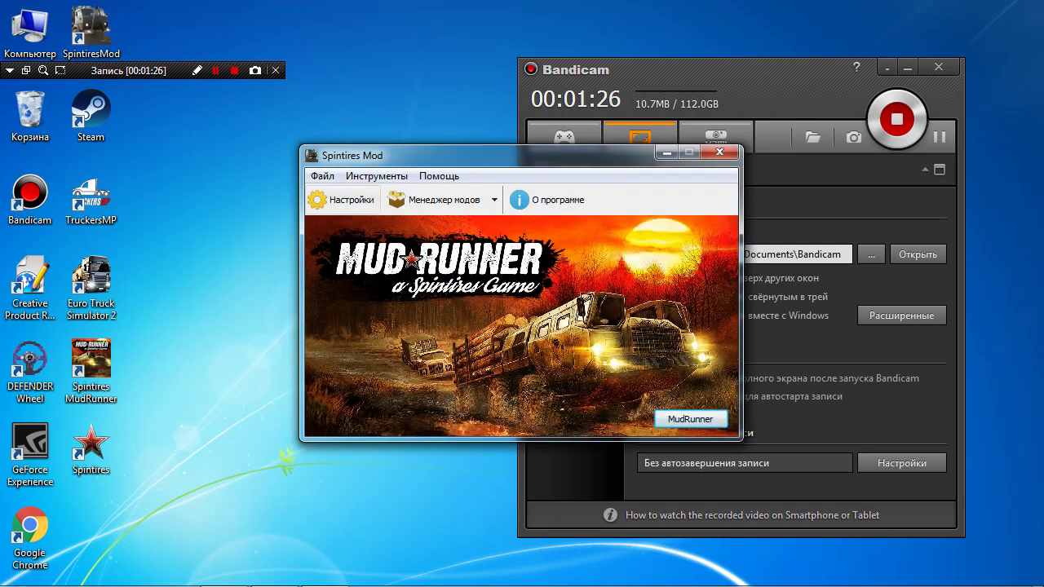
pyautogui.click(342, 199)
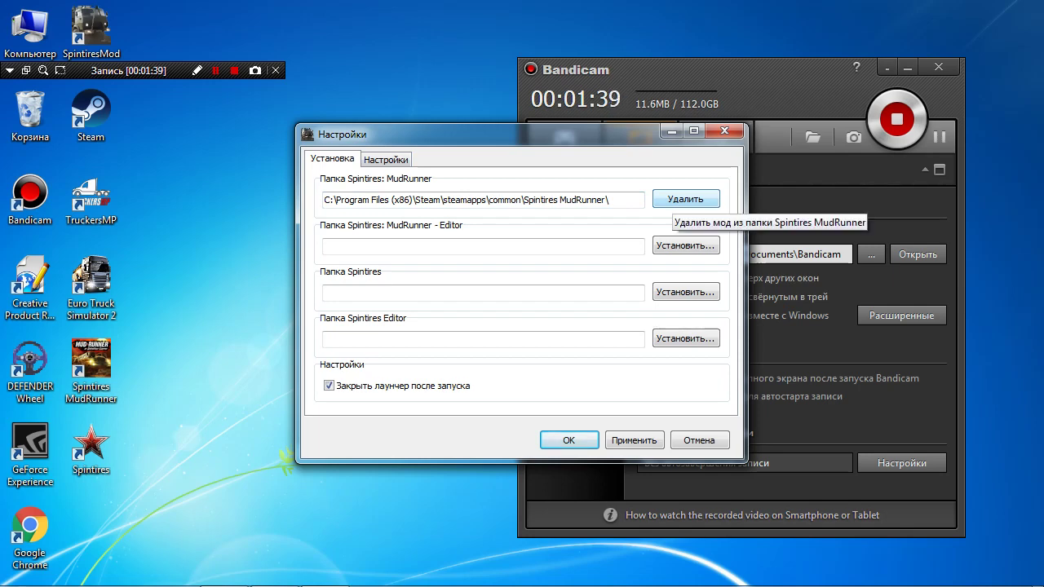
pyautogui.click(685, 199)
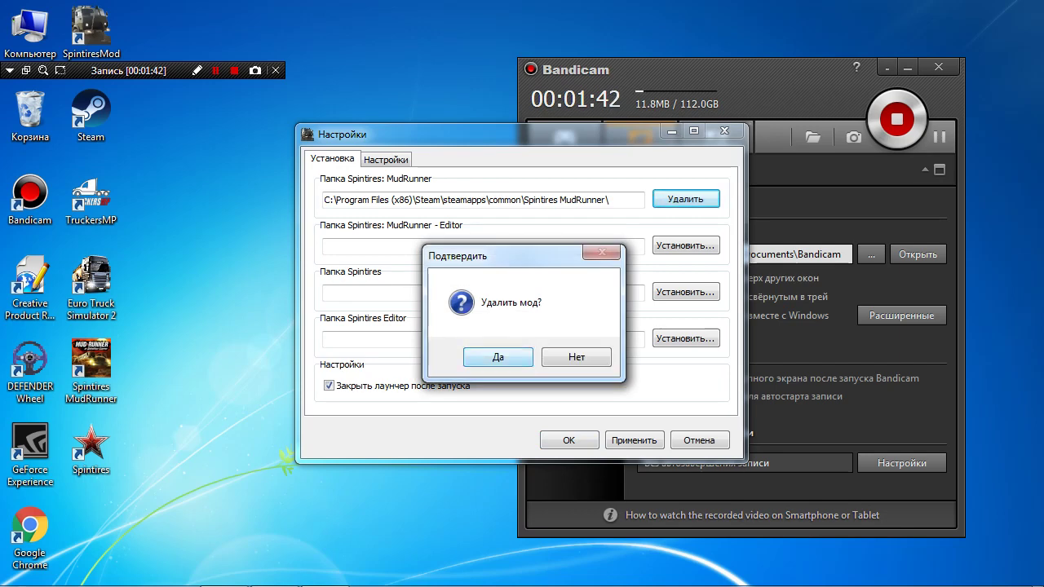
pyautogui.click(498, 358)
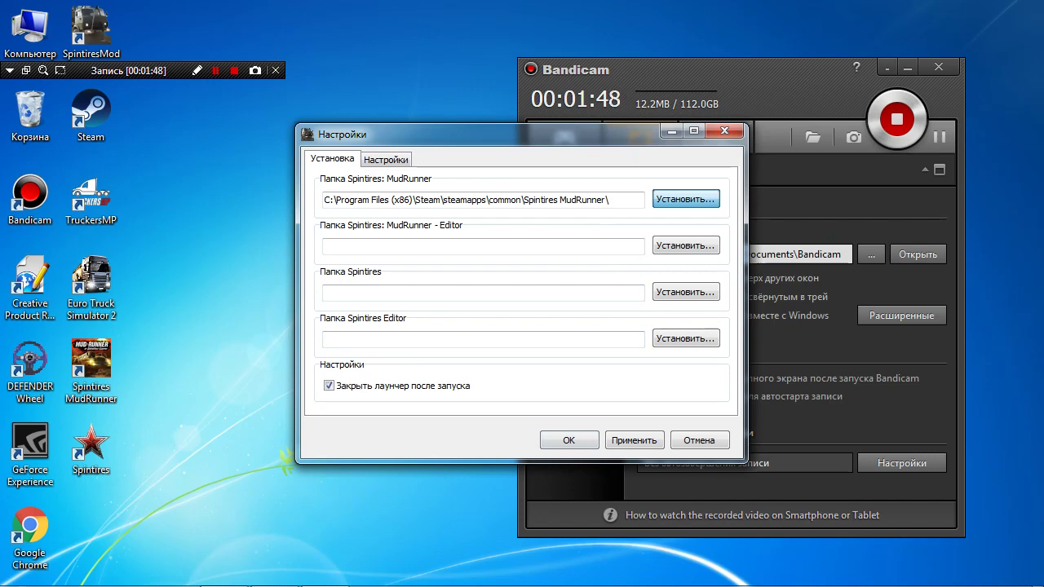
# Install the mod into the Steam\steamapps\common\Spintires MudRunner folder and apply the settings
pyautogui.click(685, 199)
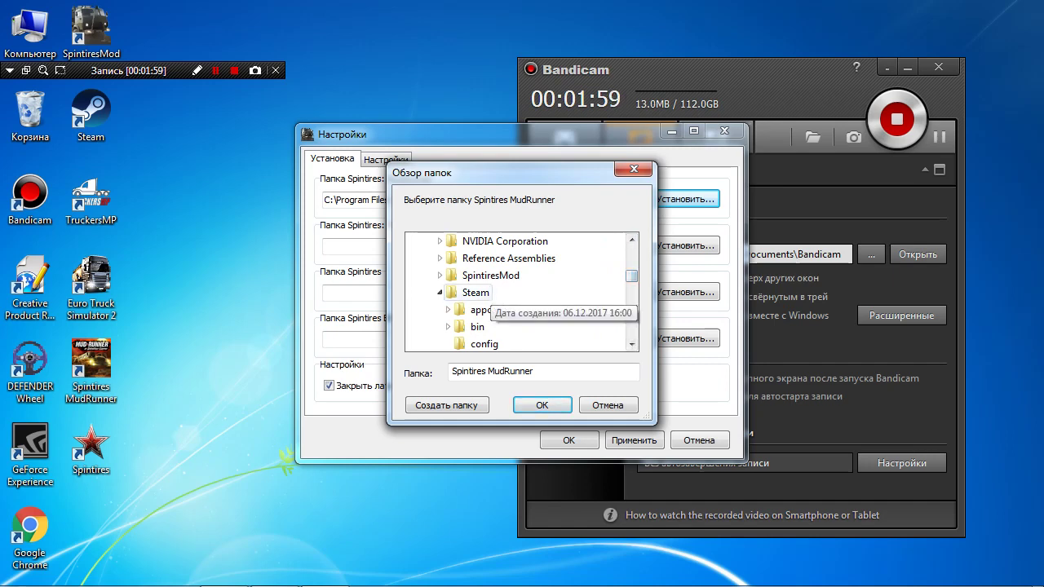
pyautogui.click(476, 293)
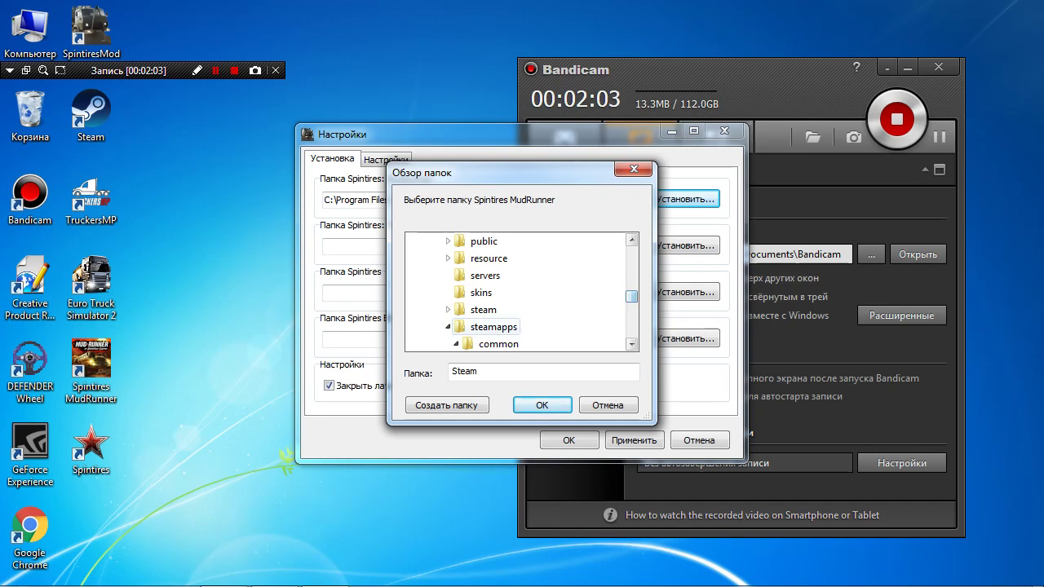
pyautogui.click(494, 327)
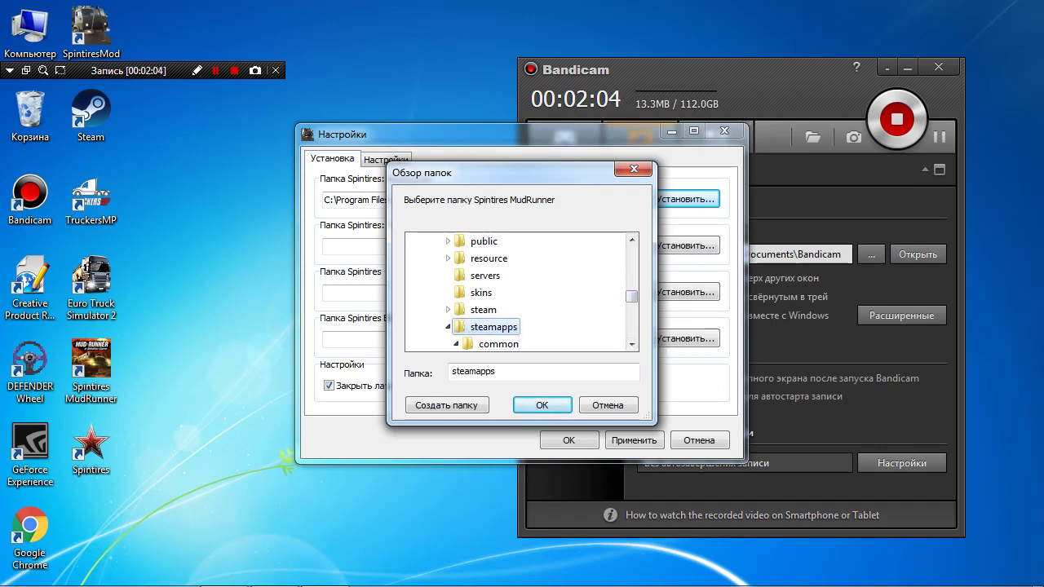
pyautogui.click(500, 275)
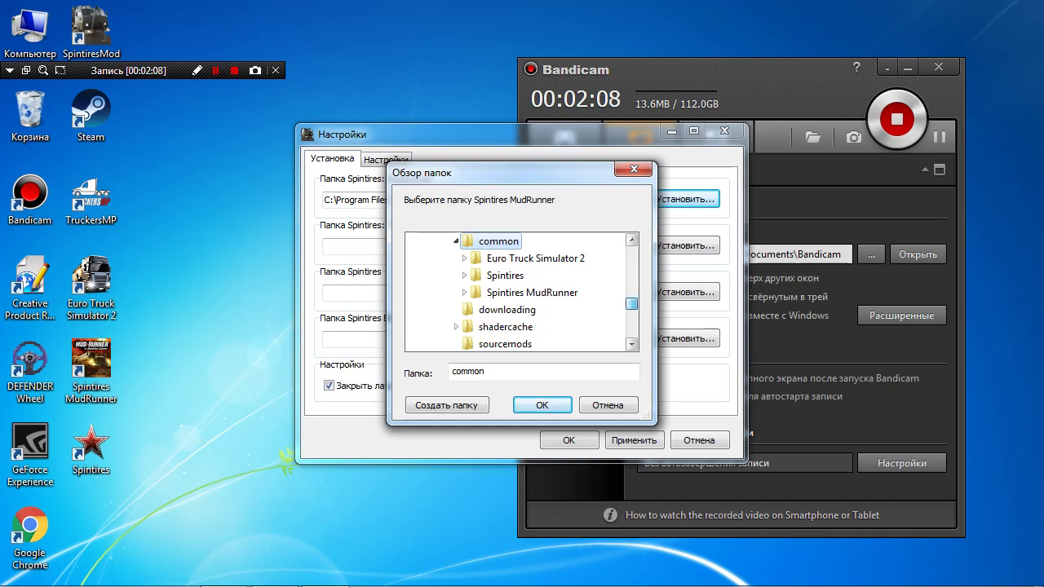
pyautogui.click(532, 292)
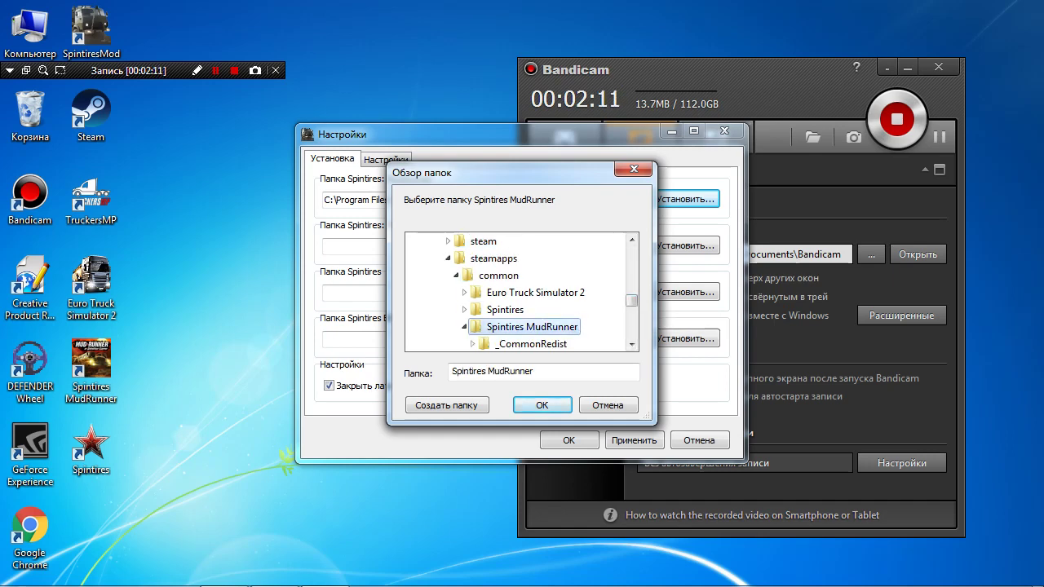
pyautogui.click(541, 404)
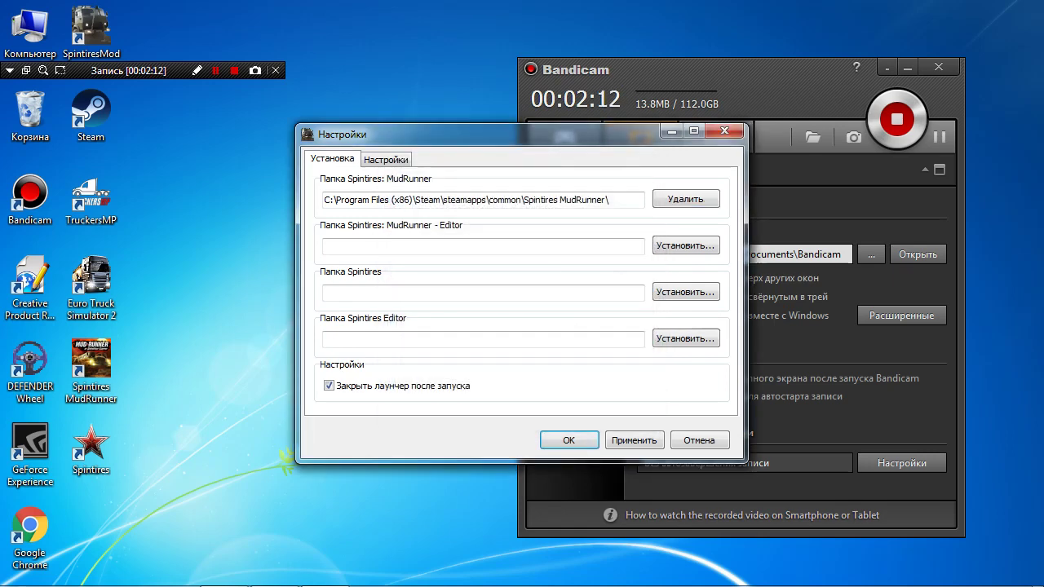
pyautogui.click(634, 440)
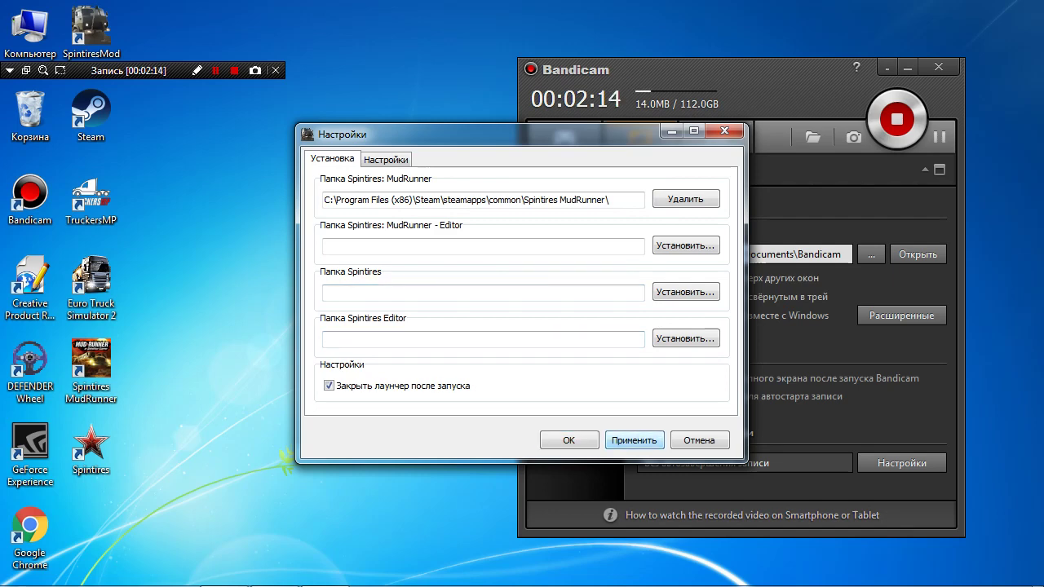
pyautogui.click(568, 440)
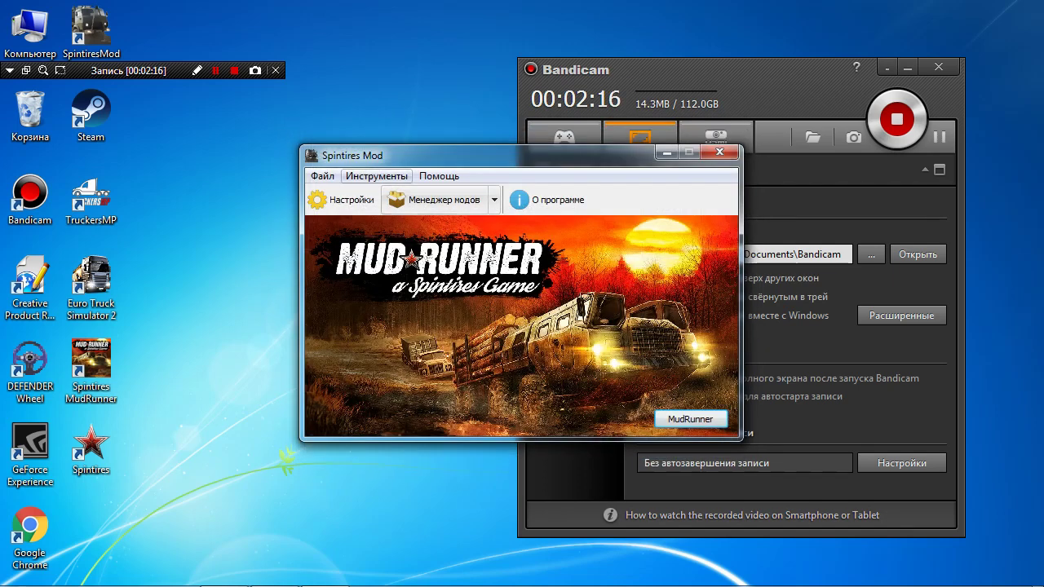
# Review the mod's gameplay and other settings, including the option to disable file checking, apply them and close the launcher
pyautogui.click(341, 199)
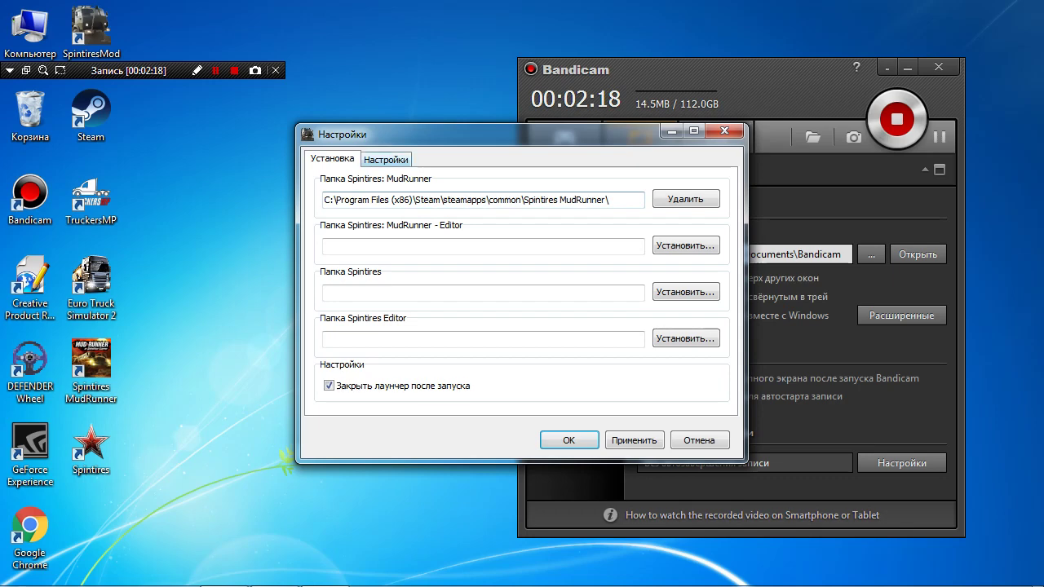
pyautogui.click(386, 159)
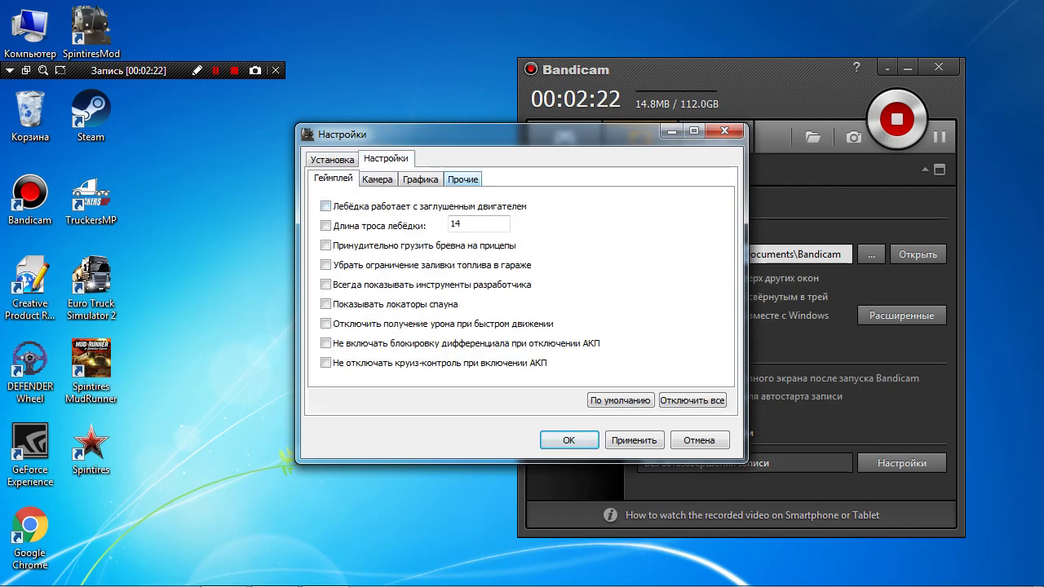
pyautogui.click(462, 179)
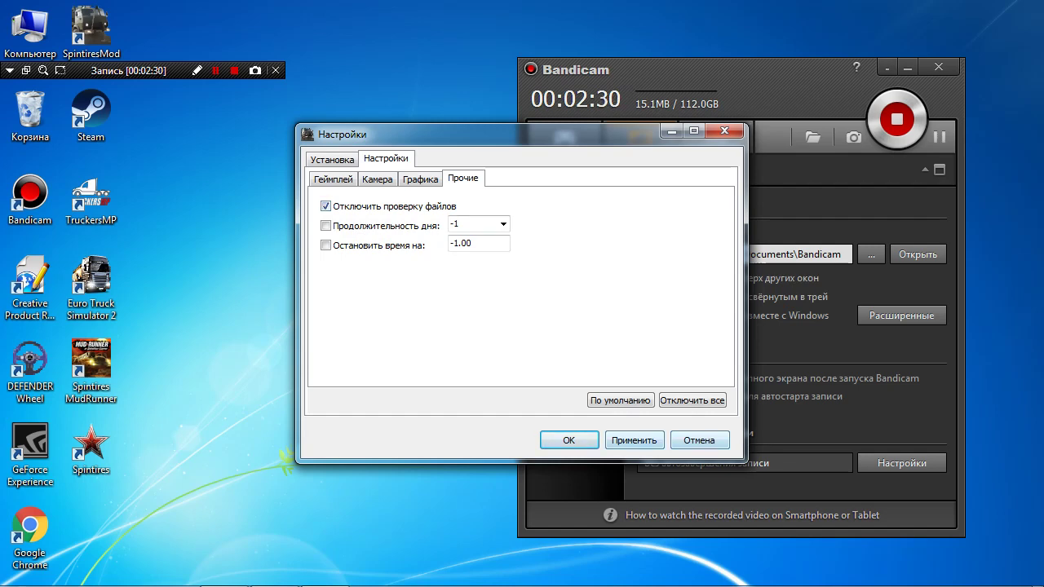
pyautogui.click(634, 440)
pyautogui.click(569, 440)
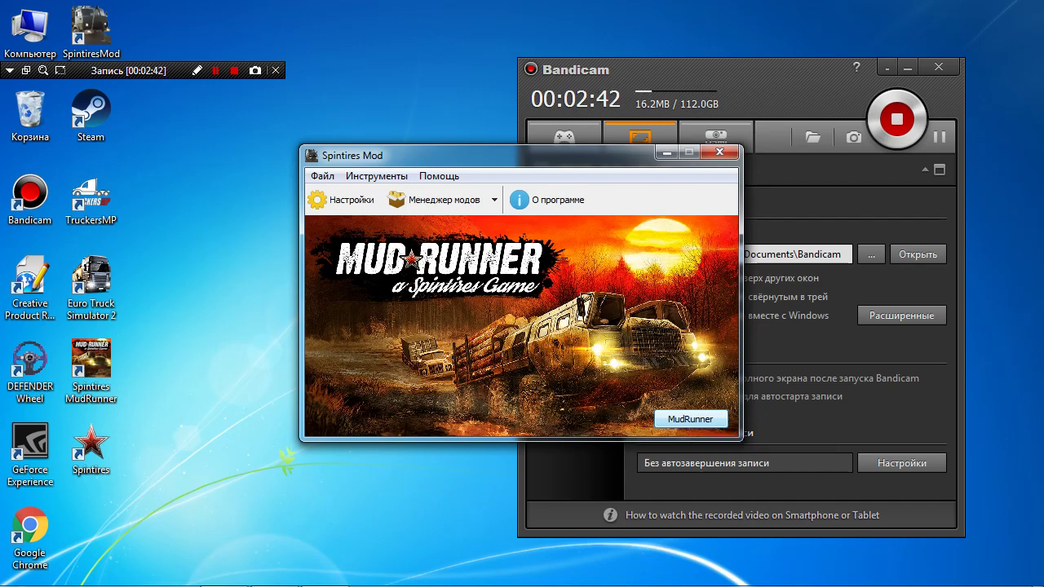
pyautogui.click(718, 152)
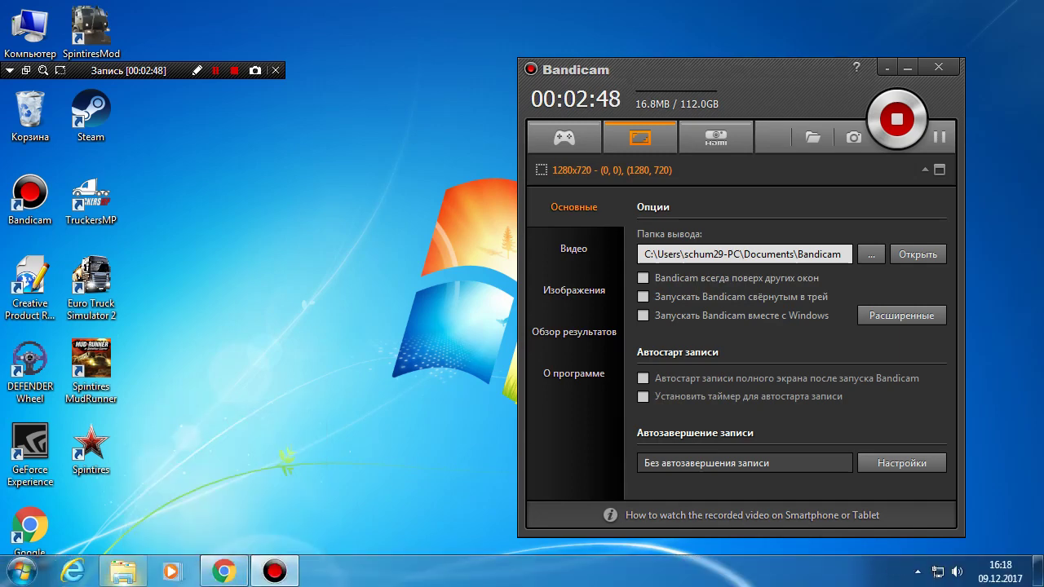
# Open Config.xml from the Spintires MudRunner game folder in Notepad
pyautogui.click(122, 571)
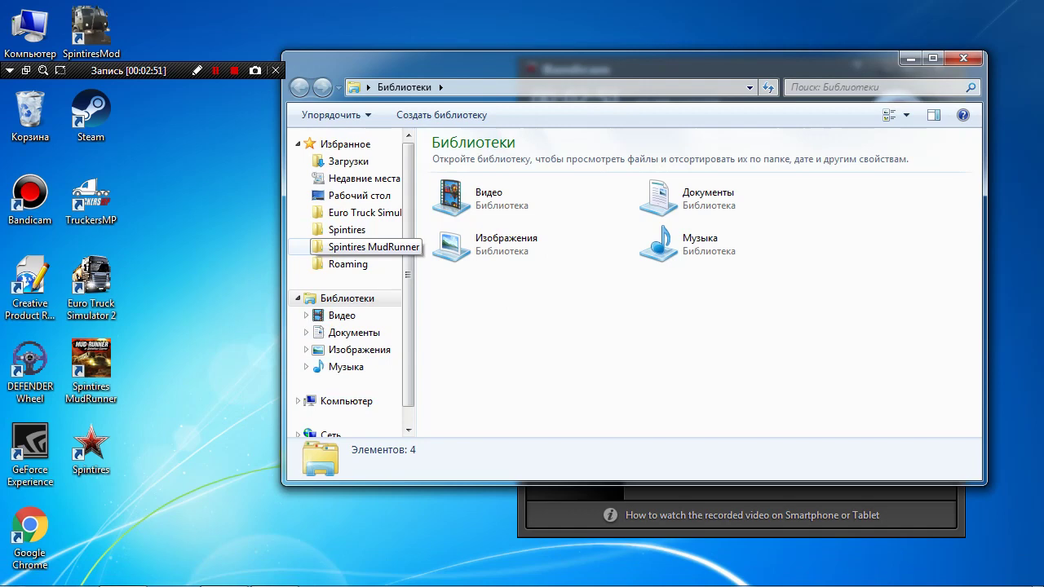
pyautogui.click(351, 247)
pyautogui.click(471, 214)
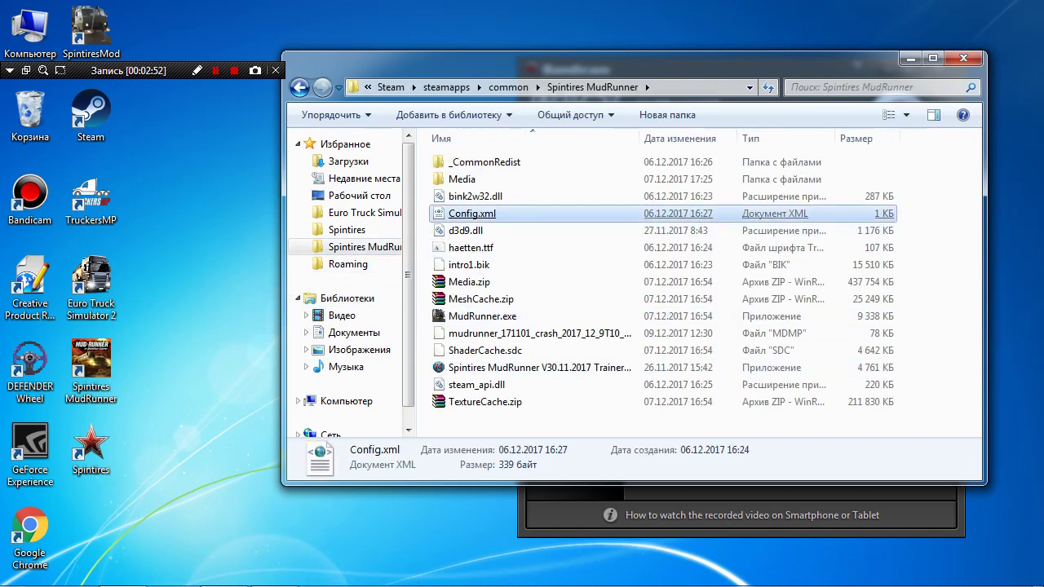
pyautogui.rightClick(467, 214)
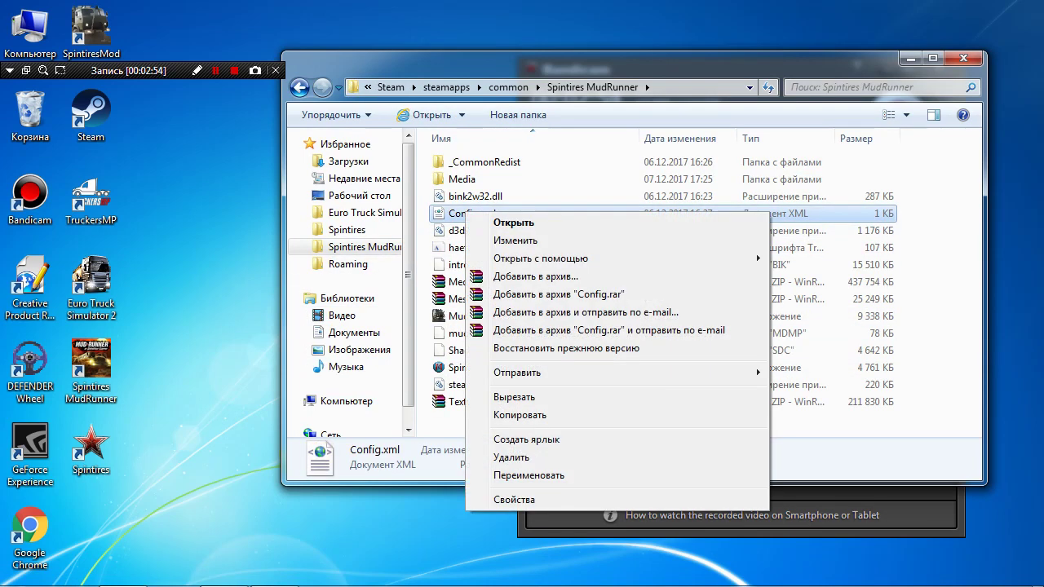
pyautogui.moveTo(620, 258)
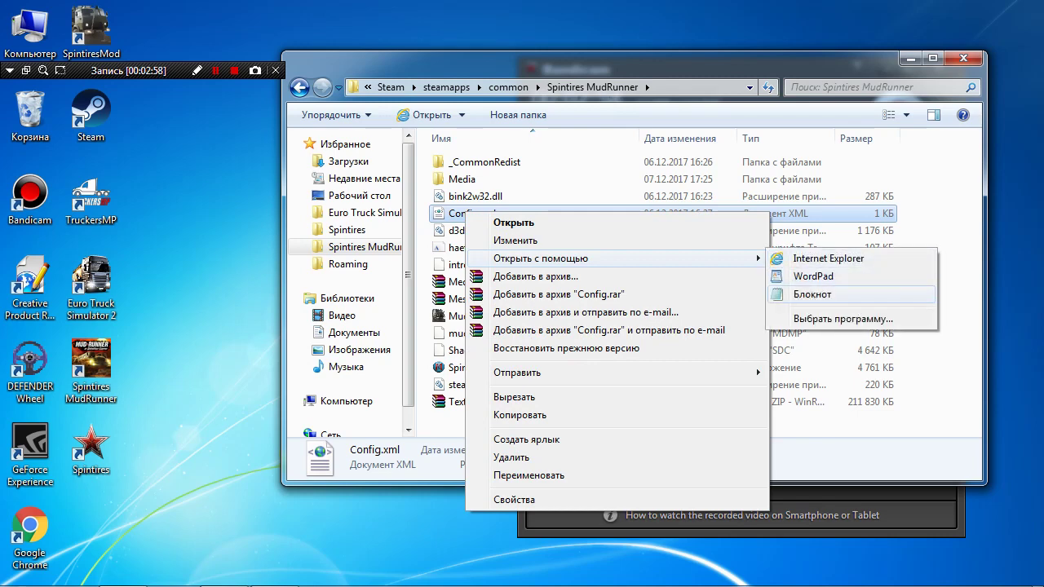
pyautogui.click(812, 295)
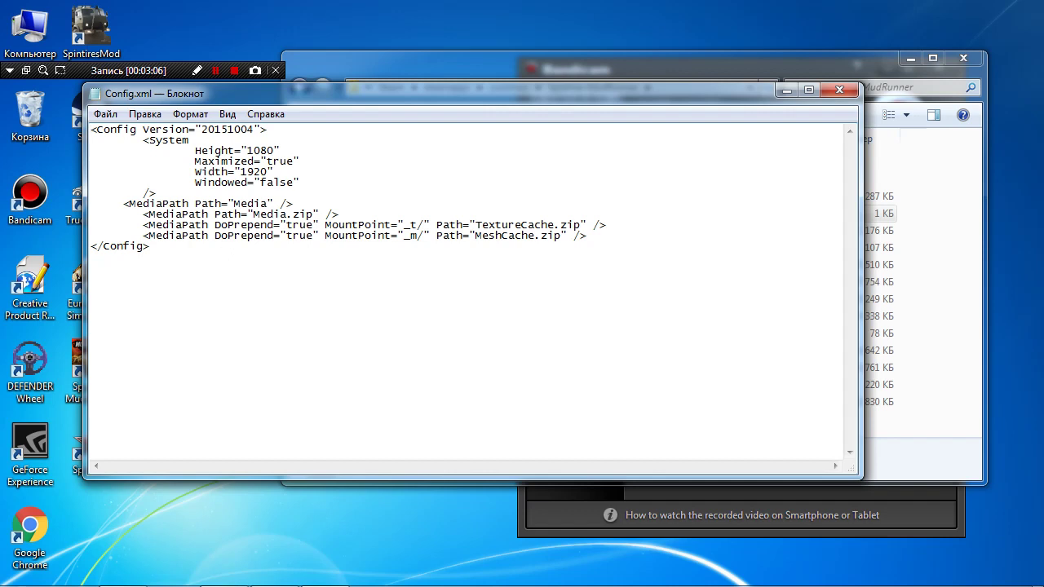
# Check Config.xml for the <MediaPath Path="Media" /> line above the Media.zip entry, and close the file unchanged
pyautogui.moveTo(293, 204); pyautogui.dragTo(123, 204)
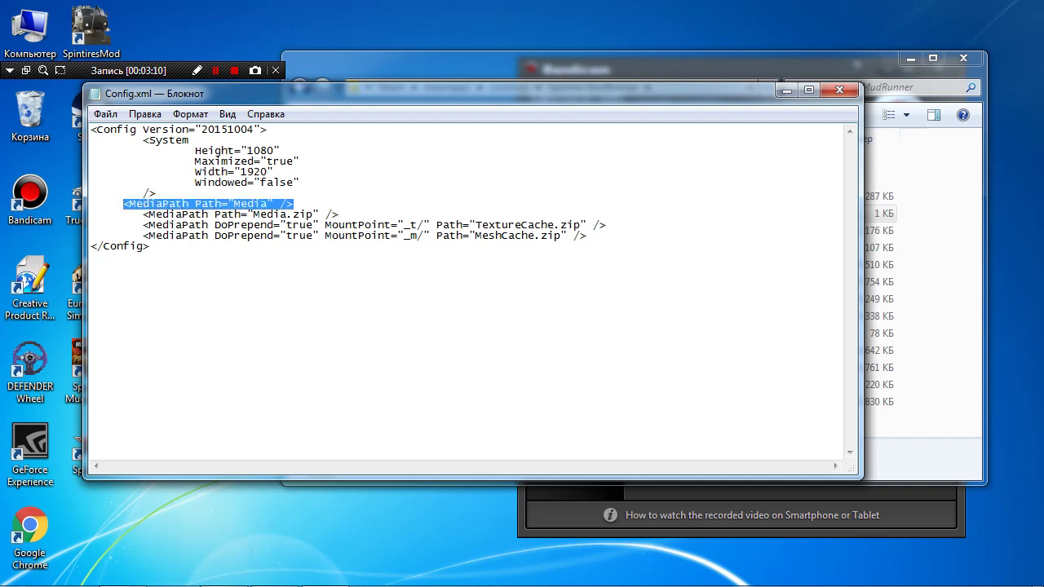
pyautogui.moveTo(123, 204); pyautogui.dragTo(293, 204)
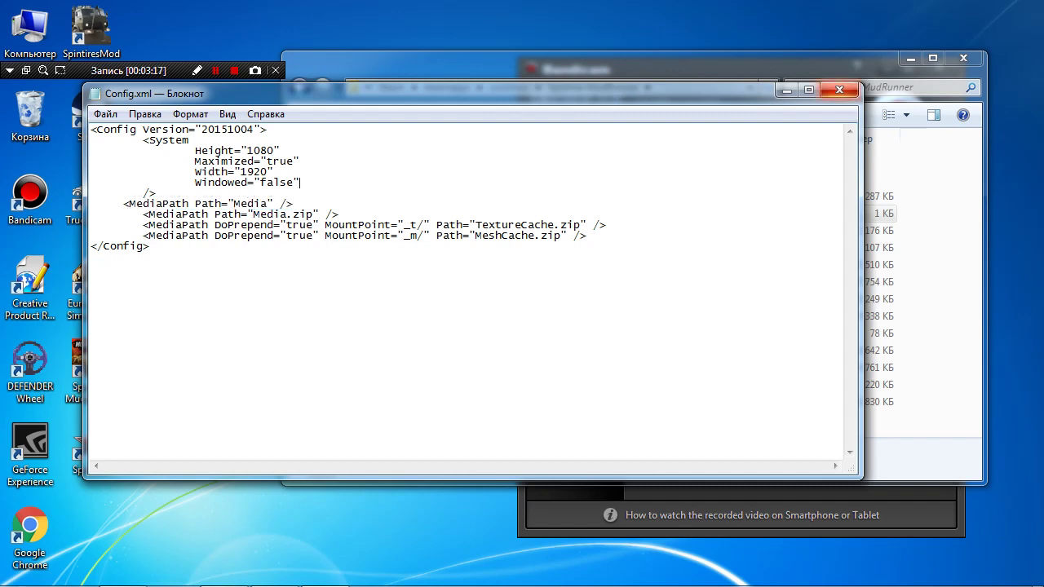
pyautogui.click(841, 91)
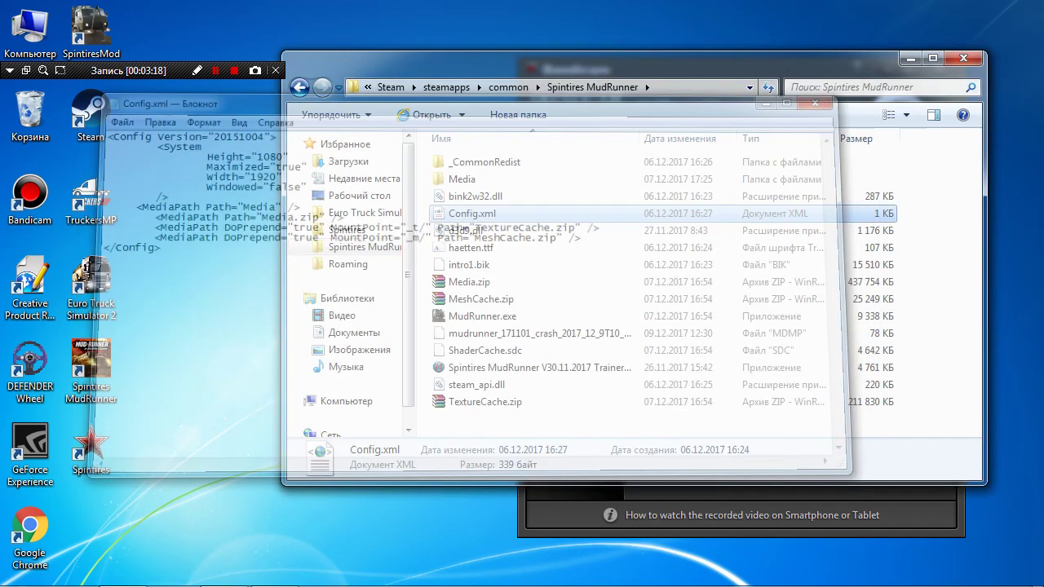
# Look through the map files in the levels subfolder of the game's Media folder and close the folder window
pyautogui.click(462, 179)
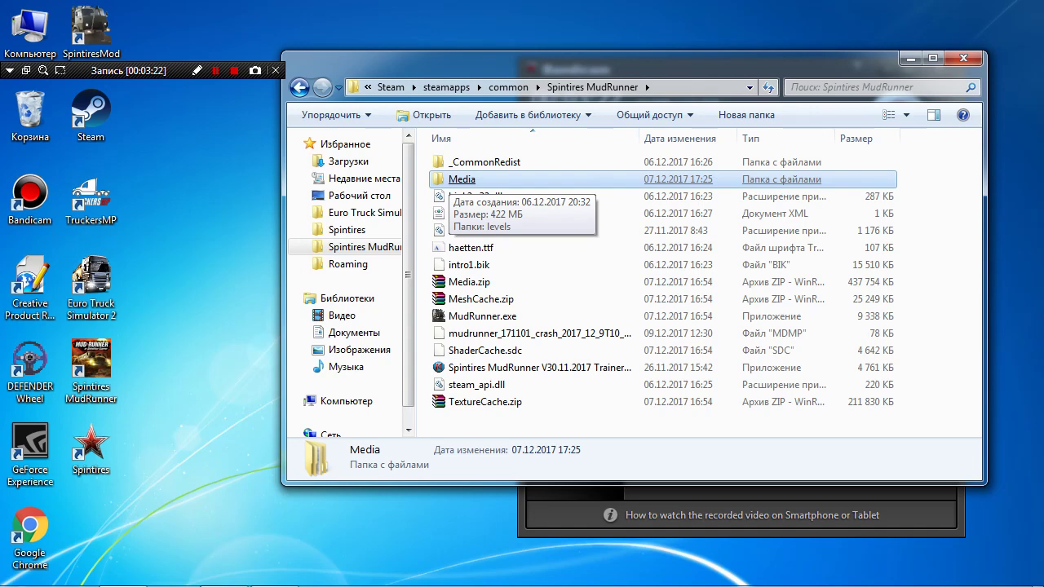
pyautogui.doubleClick(462, 179)
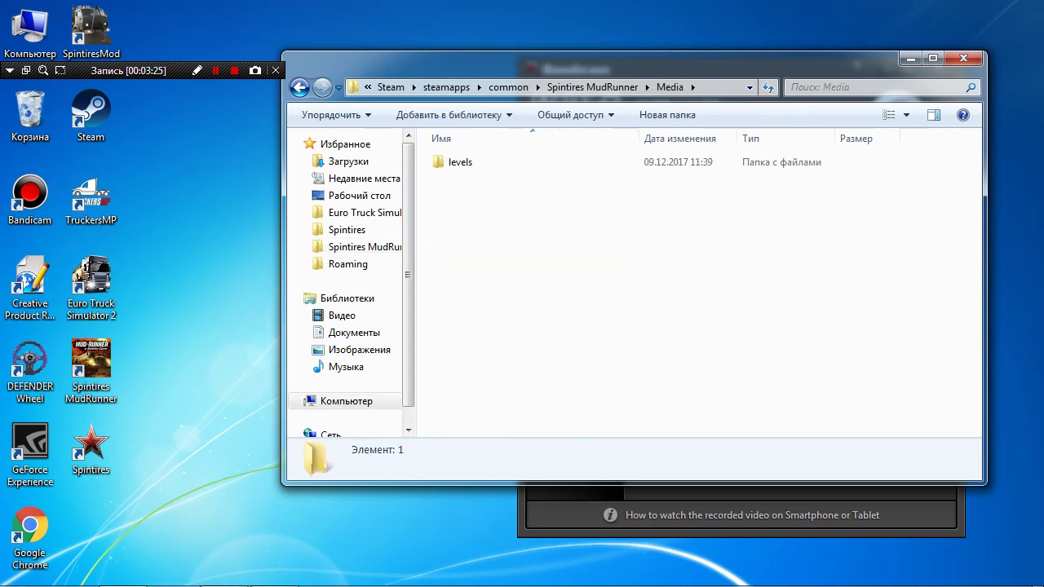
pyautogui.doubleClick(457, 162)
pyautogui.moveTo(515, 290)
pyautogui.mouseDown()
pyautogui.moveTo(515, 161)
pyautogui.moveTo(515, 277)
pyautogui.mouseUp()
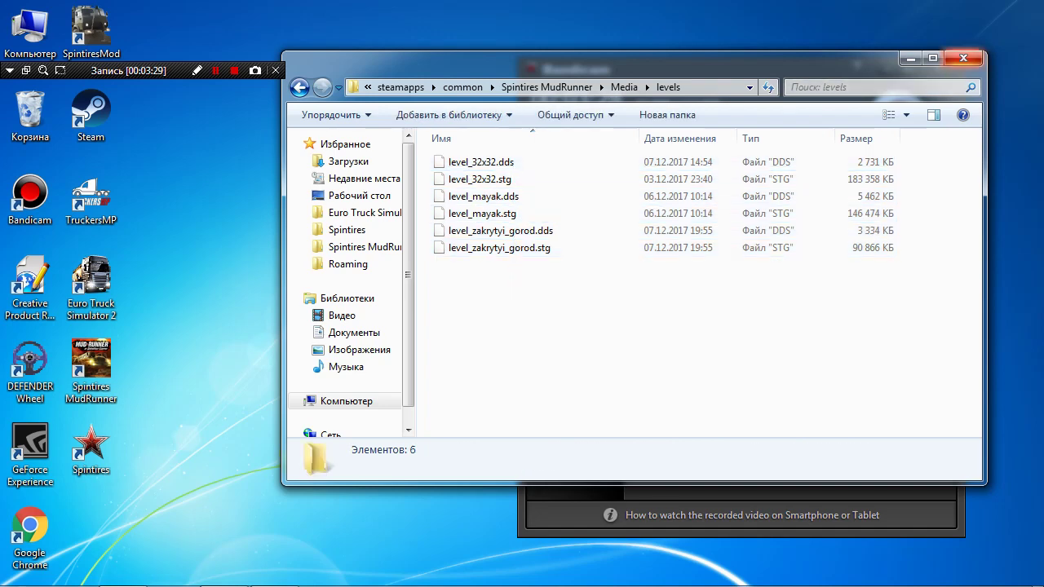
pyautogui.click(964, 58)
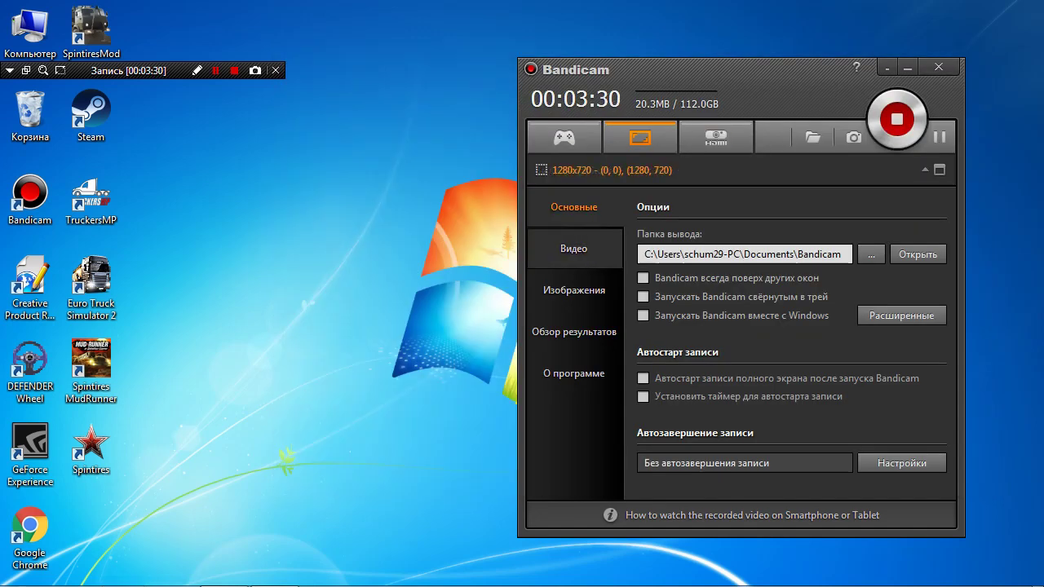